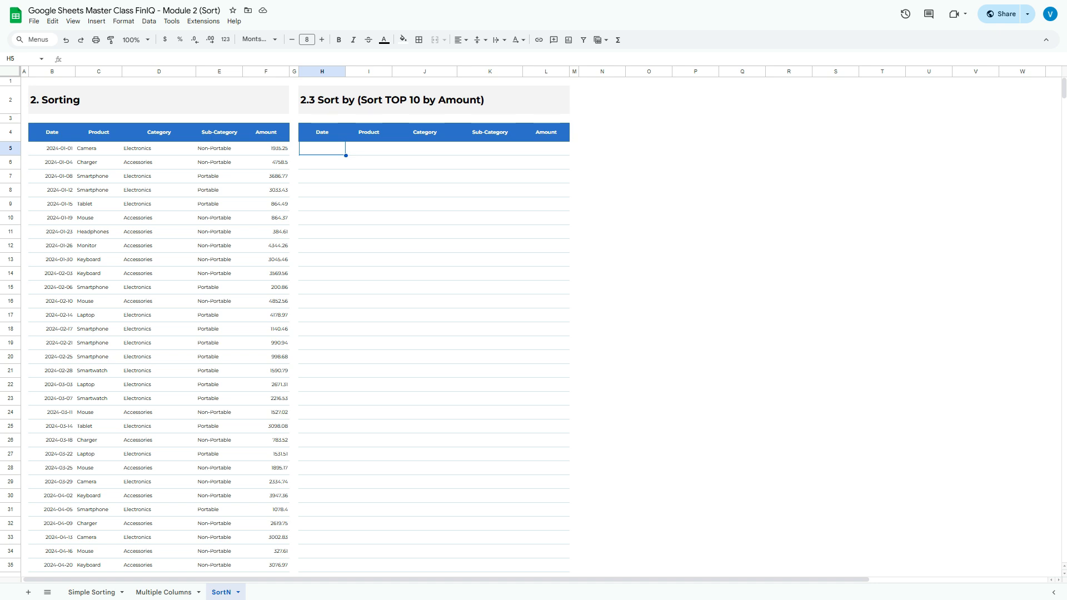
# Start a SORTN formula in cell H5 with the source data B5:F104 as its range
pyautogui.write('=')
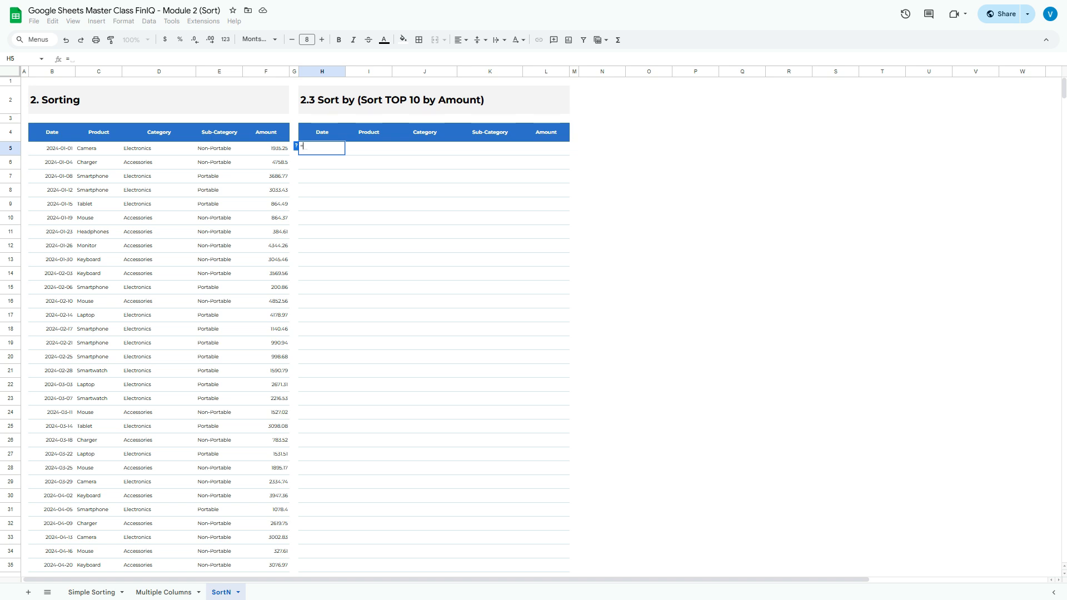
pyautogui.write('sortn')
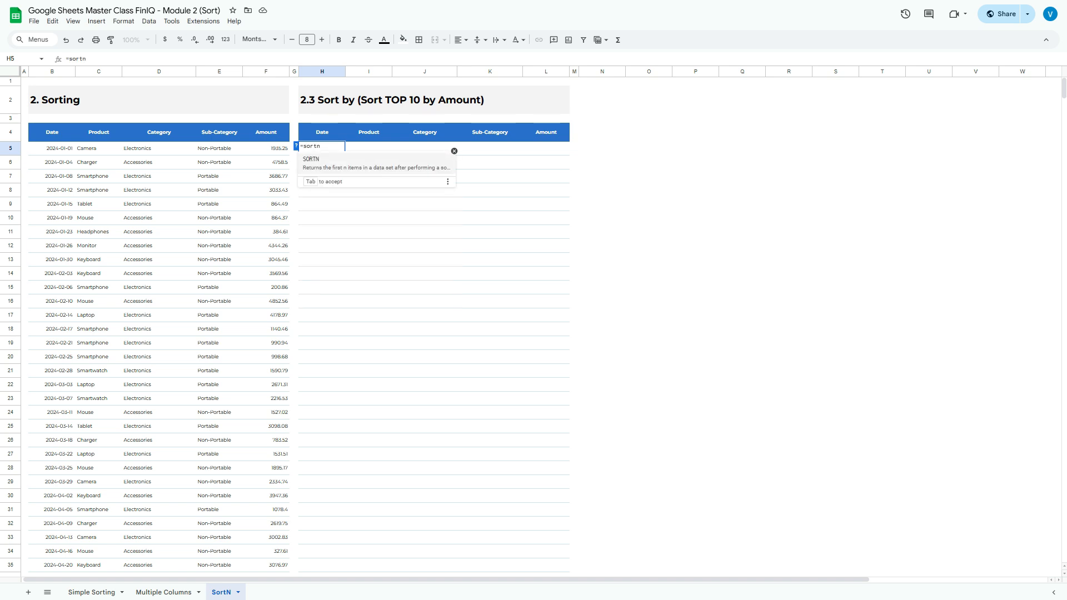
pyautogui.press('Tab')
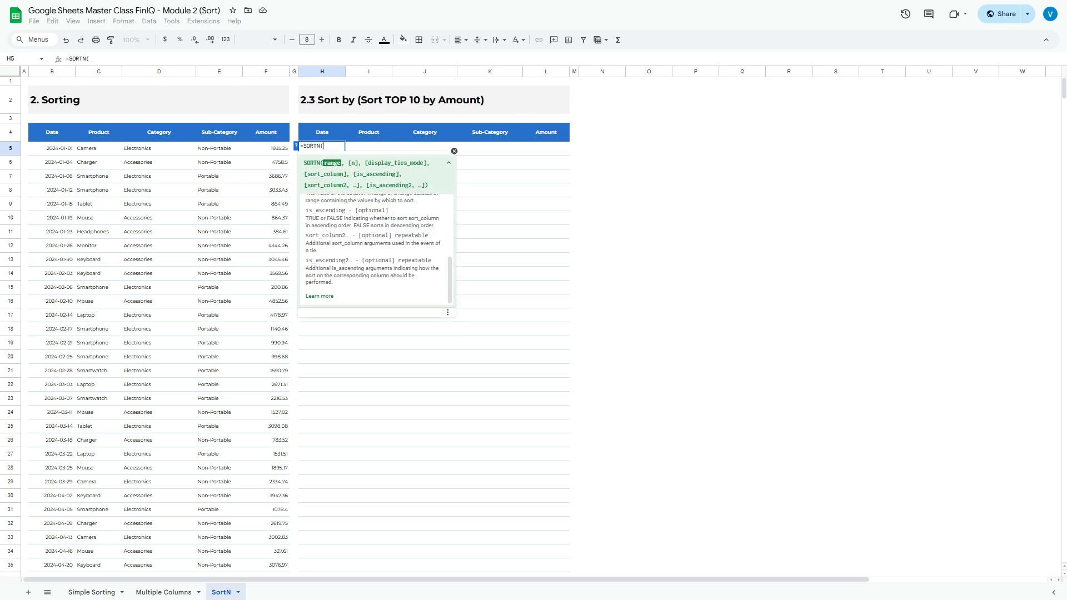
pyautogui.scroll(3, 377, 250)
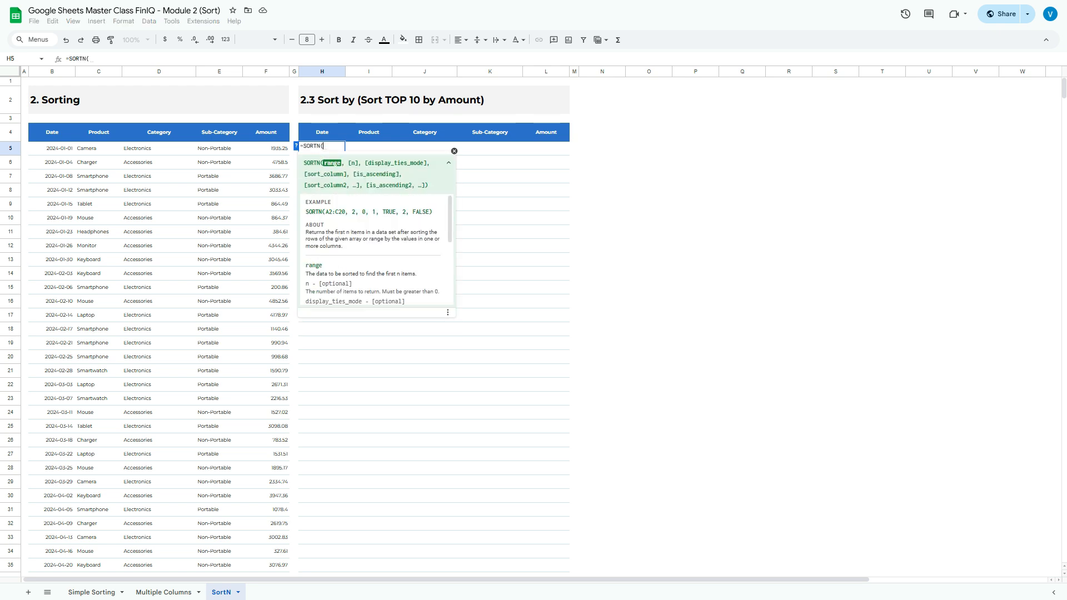
pyautogui.scroll(-1, 376, 250)
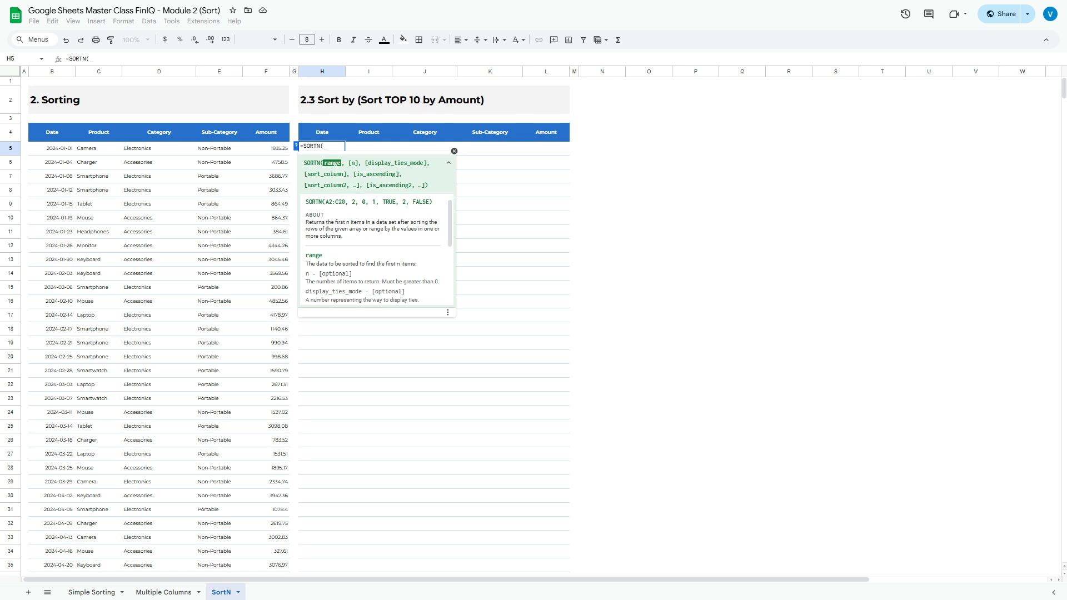
pyautogui.moveTo(309, 282); pyautogui.dragTo(438, 282)
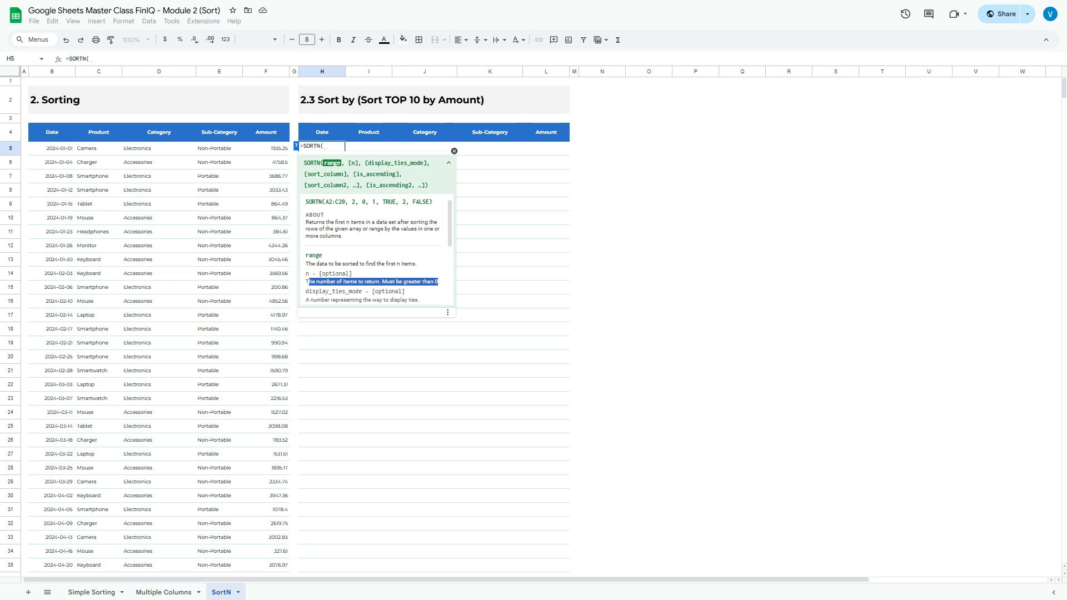
pyautogui.click(439, 281)
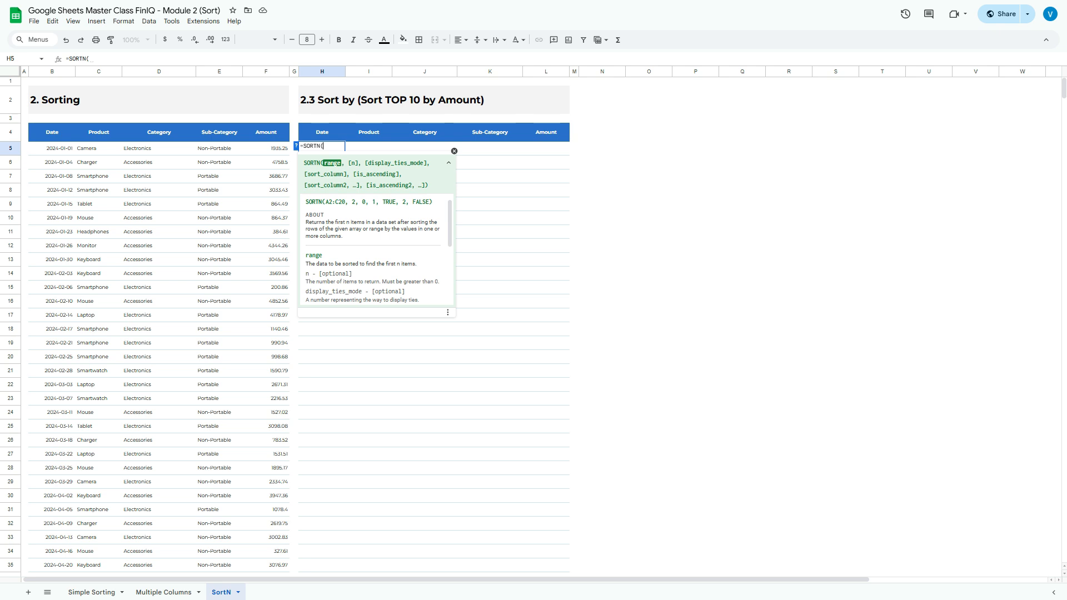
pyautogui.moveTo(52, 148); pyautogui.dragTo(265, 147)
pyautogui.hotkey('ctrl', 'shift', 'Down')
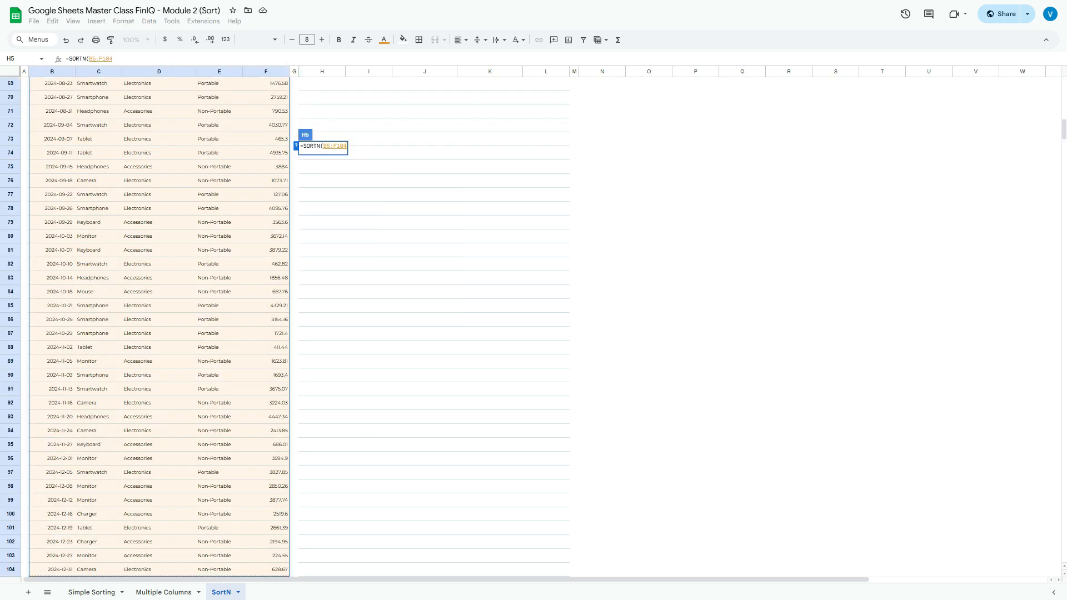
# Set the SORTN formula's number of items to 10 and its display ties mode to 0, consulting the argument help
pyautogui.write(',')
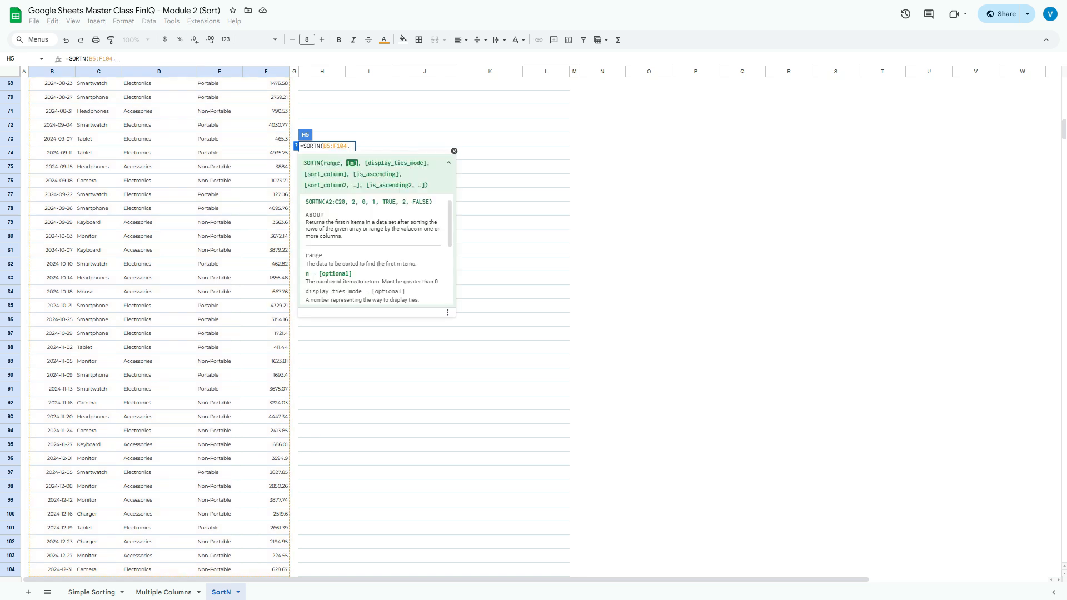
pyautogui.scroll(20, 159, 328)
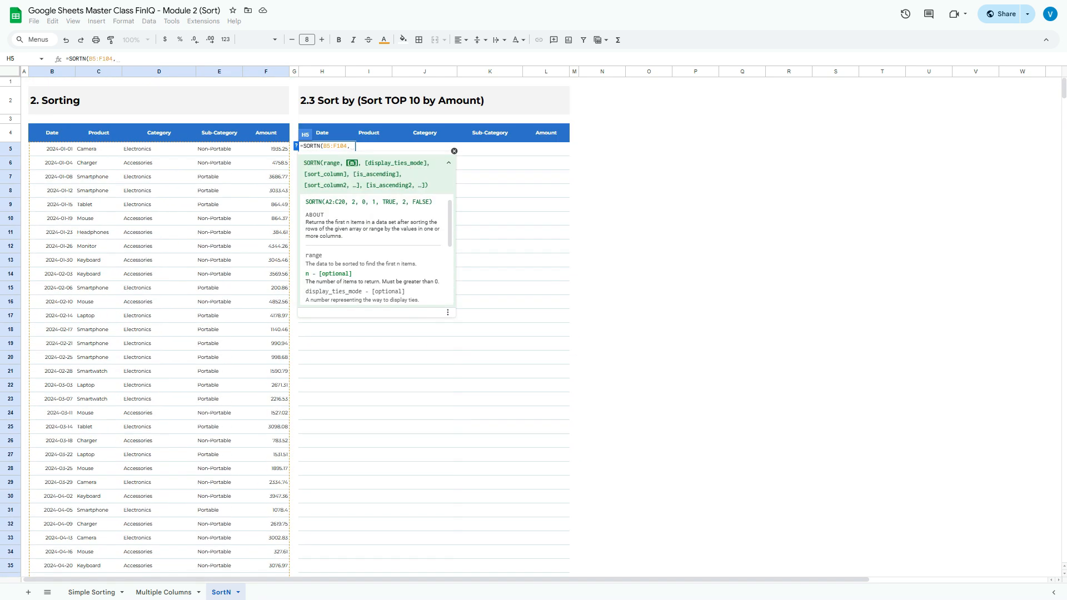
pyautogui.write('104,10,')
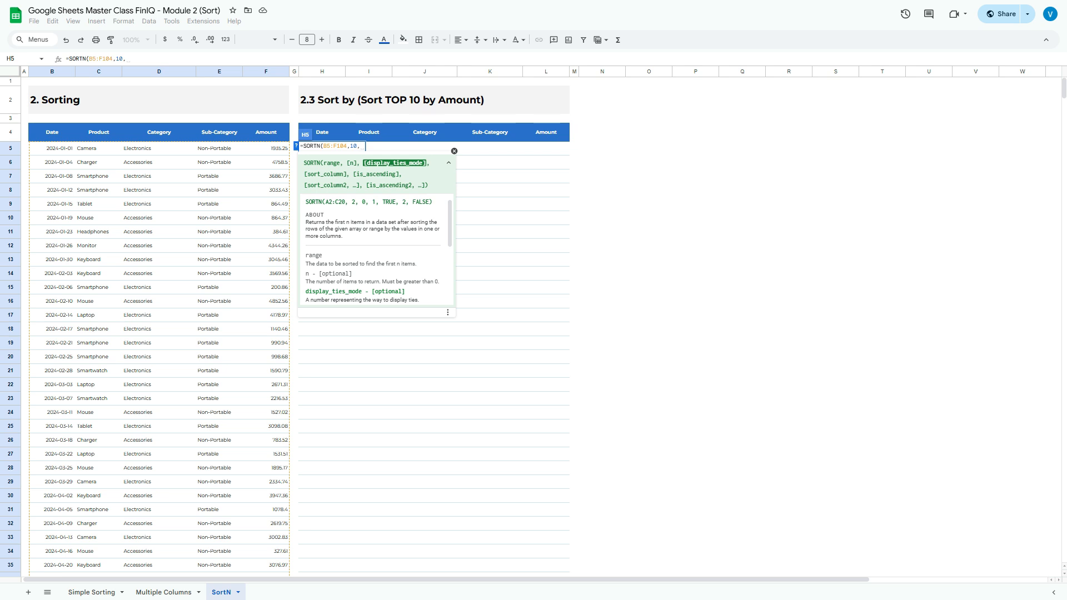
pyautogui.press('BackSpace')
pyautogui.write('0')
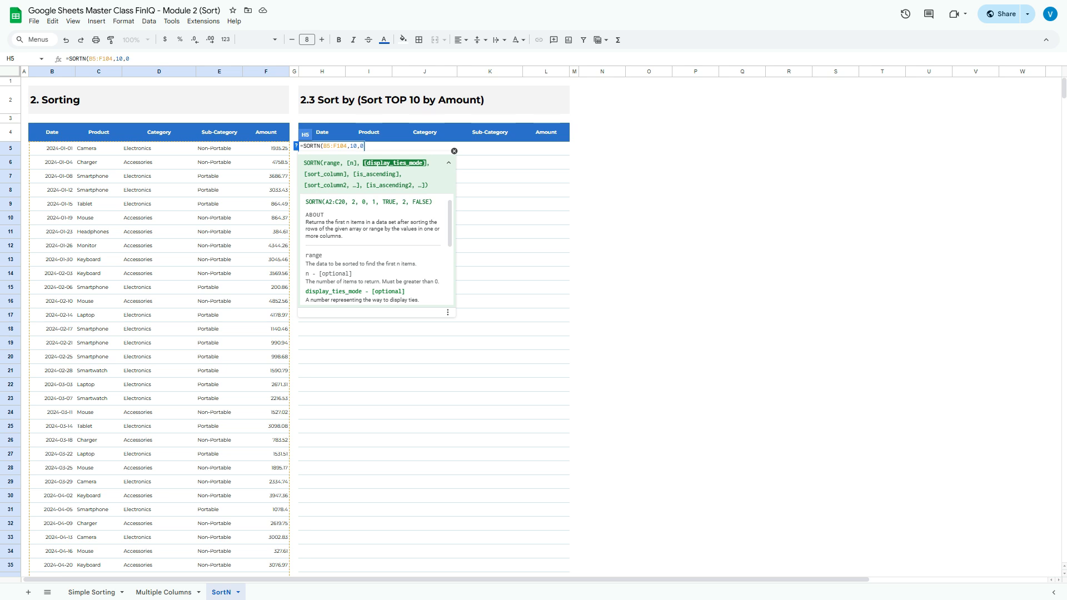
pyautogui.scroll(-3, 375, 250)
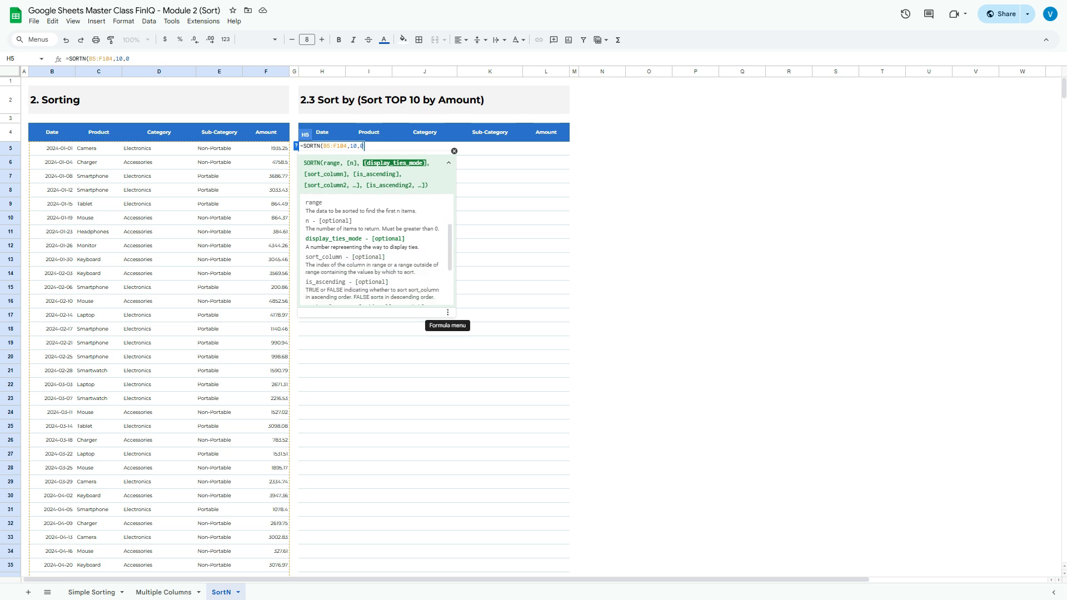
pyautogui.scroll(-1, 375, 250)
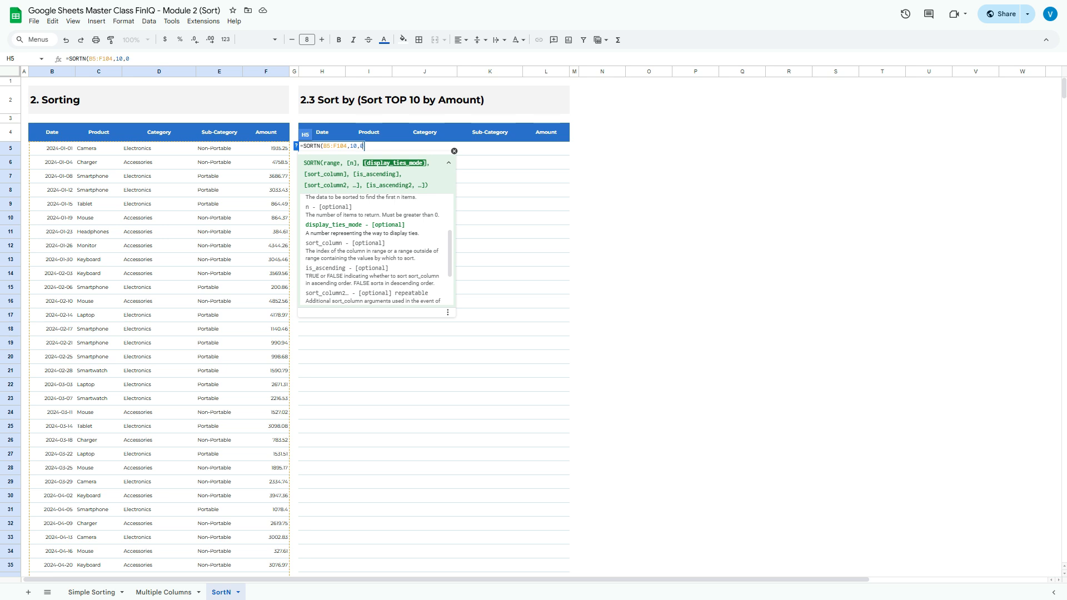
pyautogui.moveTo(306, 233); pyautogui.dragTo(385, 244)
pyautogui.scroll(-2, 375, 250)
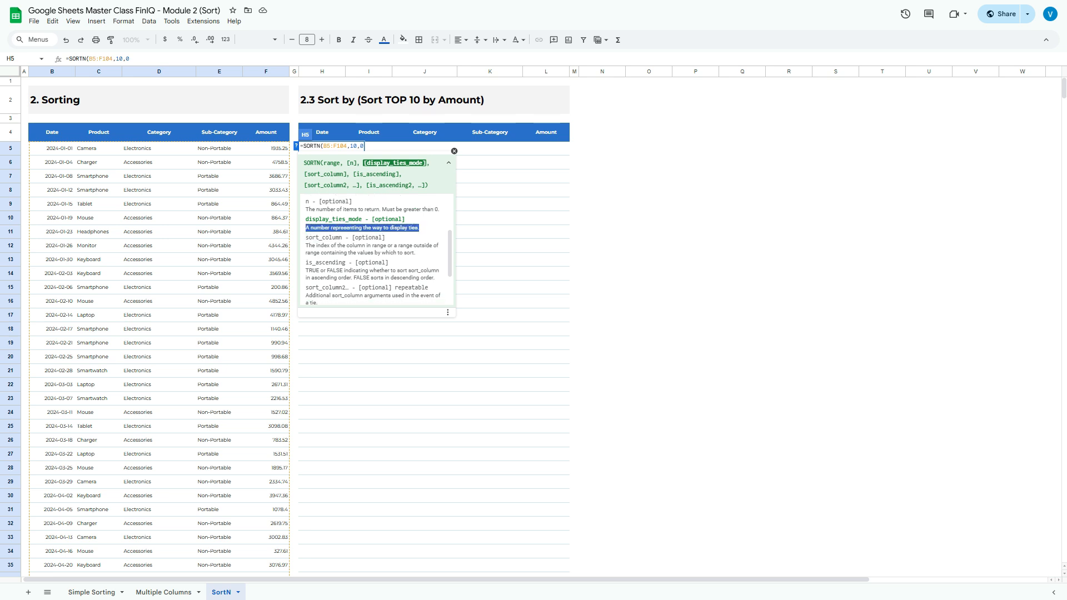
pyautogui.scroll(5, 375, 250)
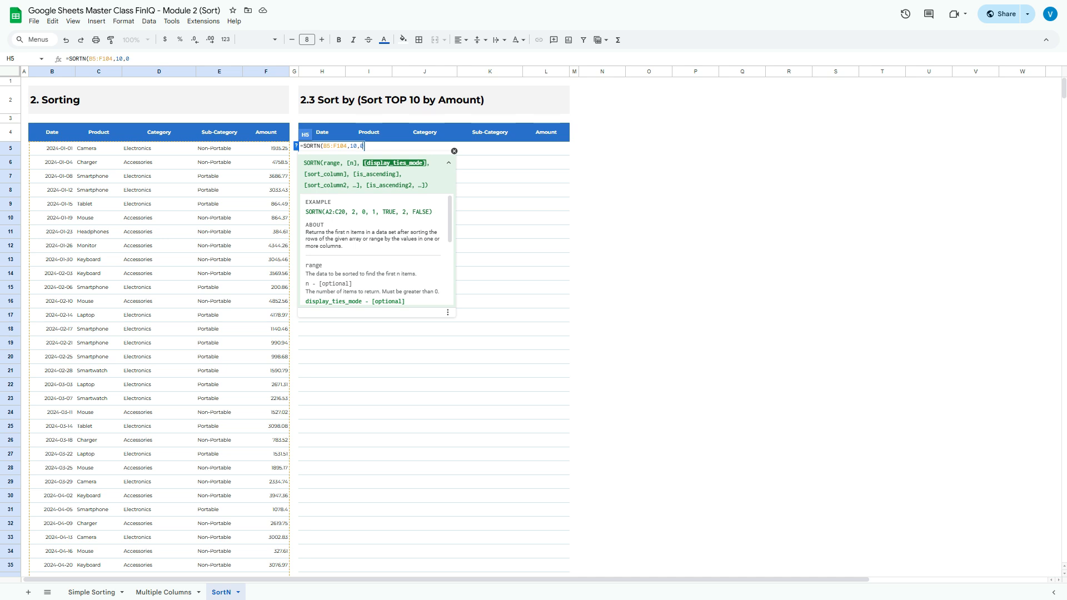
# Set the sort column to 5 and is_ascending to False, completing the formula =SORTN(B5:F104,10,0,5,False)
pyautogui.write(',')
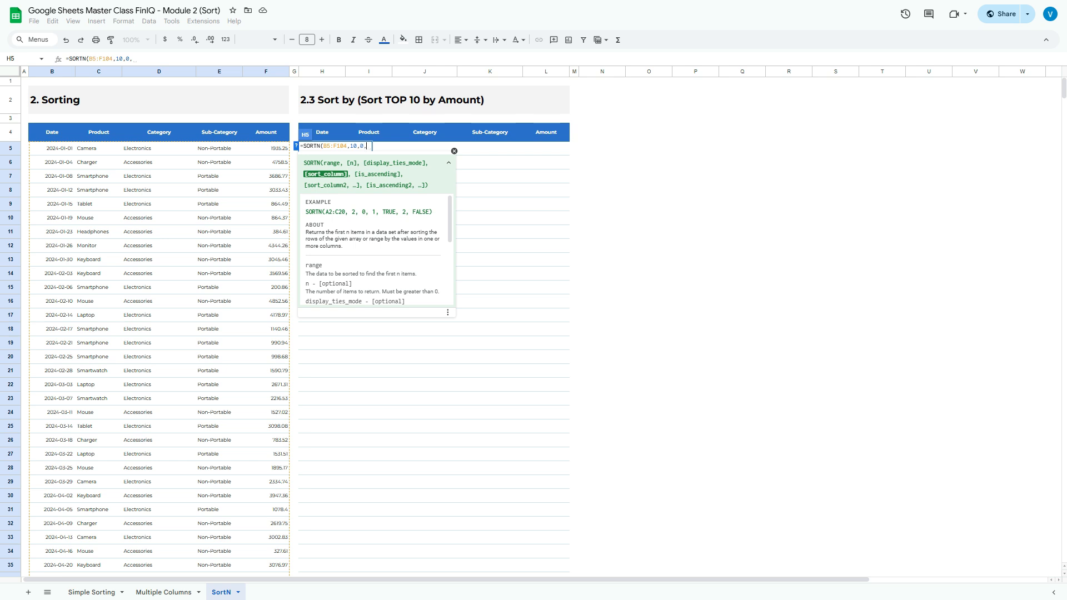
pyautogui.write('5')
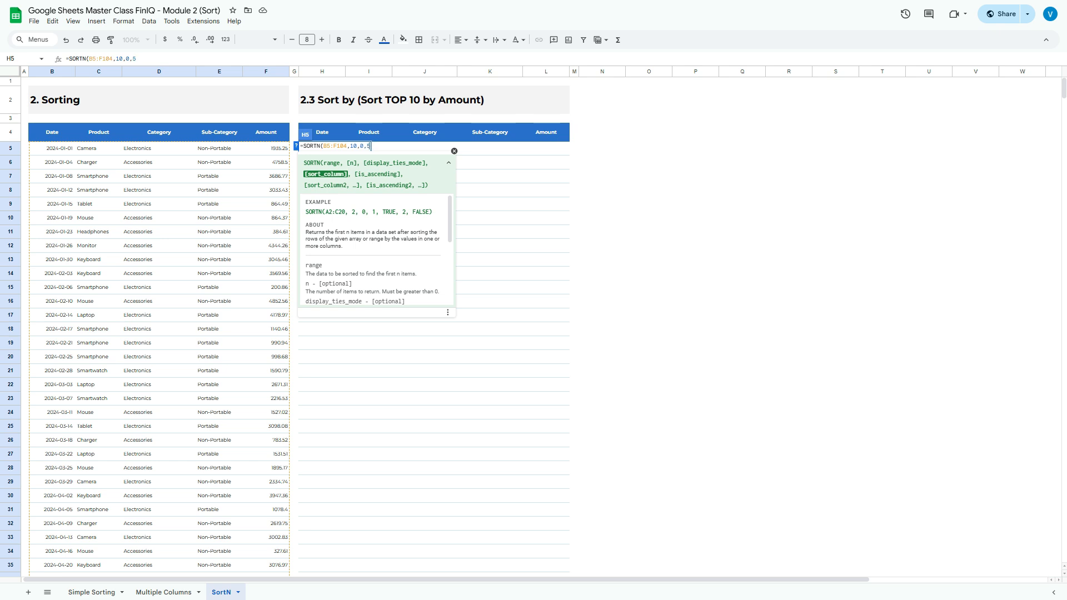
pyautogui.write(',')
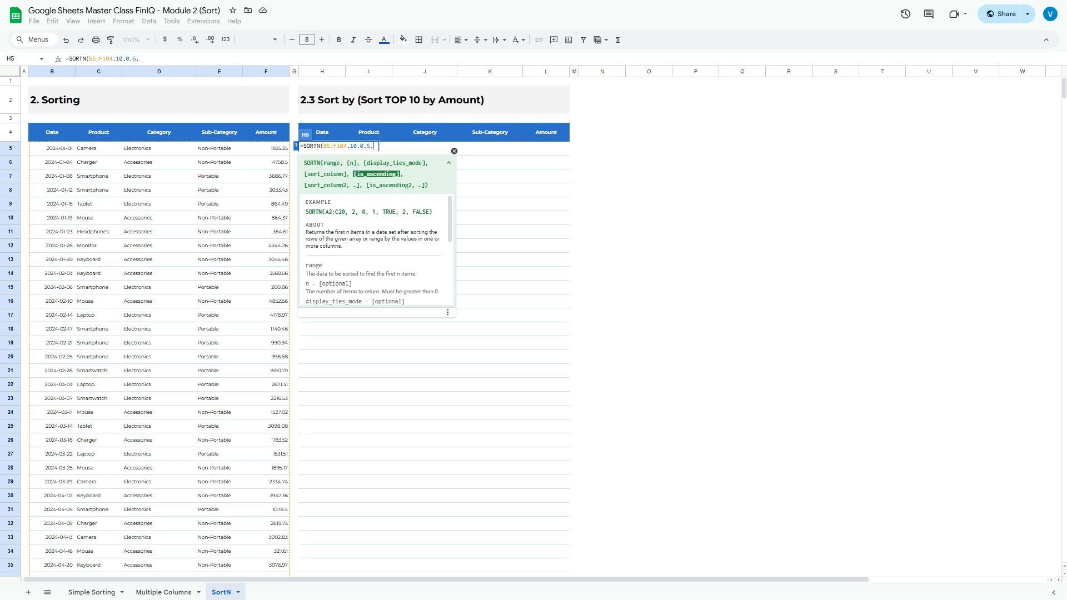
pyautogui.write('False')
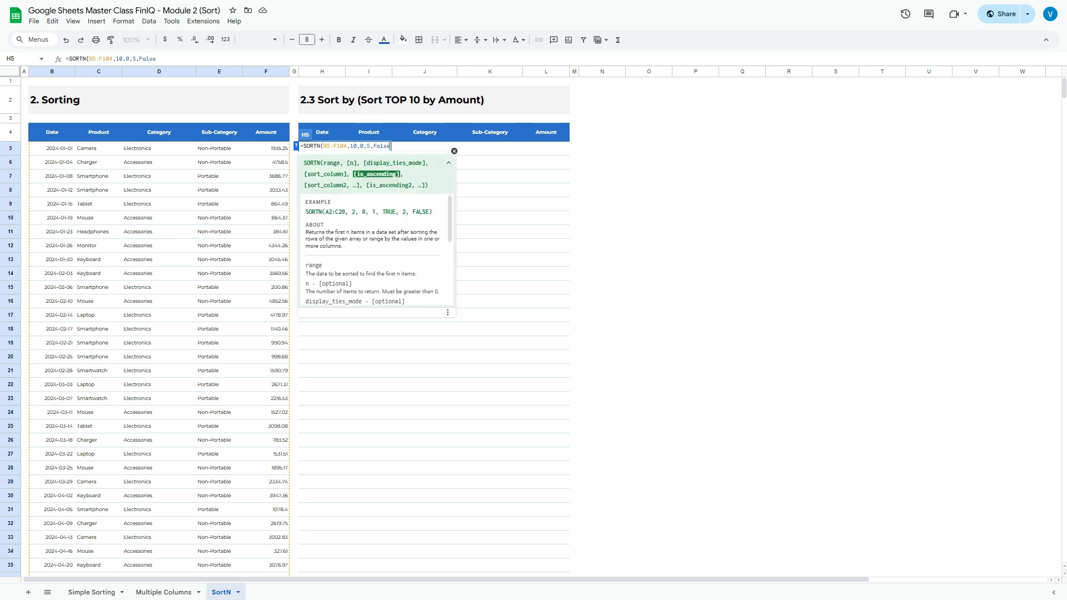
pyautogui.write(')')
pyautogui.press('BackSpace')
pyautogui.write(')')
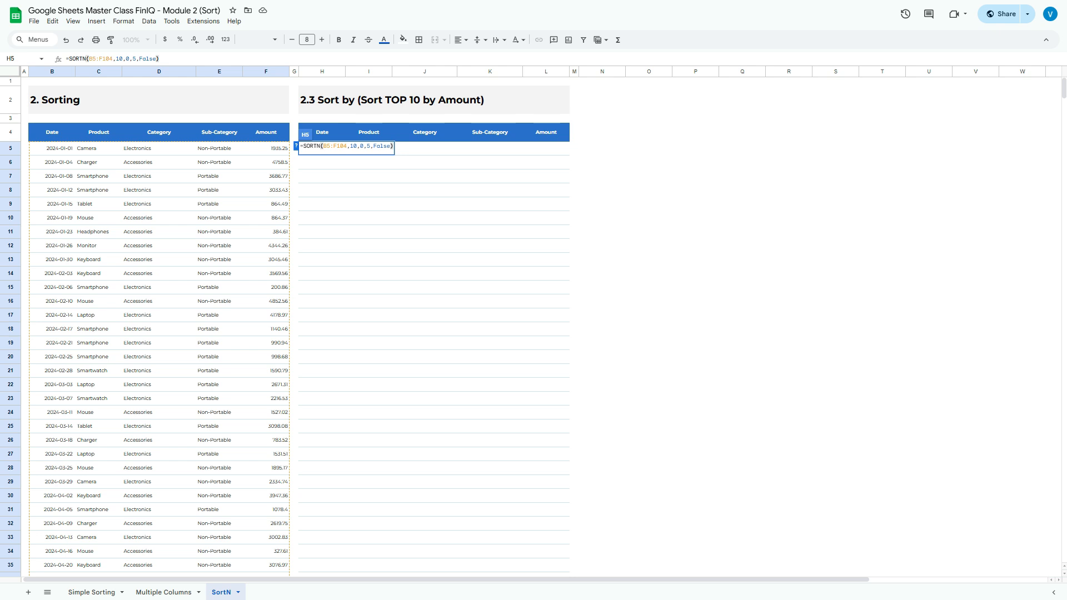
pyautogui.press('Return')
# Select the result range H5:L14 to review the sorted rows, ending back on cell H5
pyautogui.press('Right')
pyautogui.press('Left')
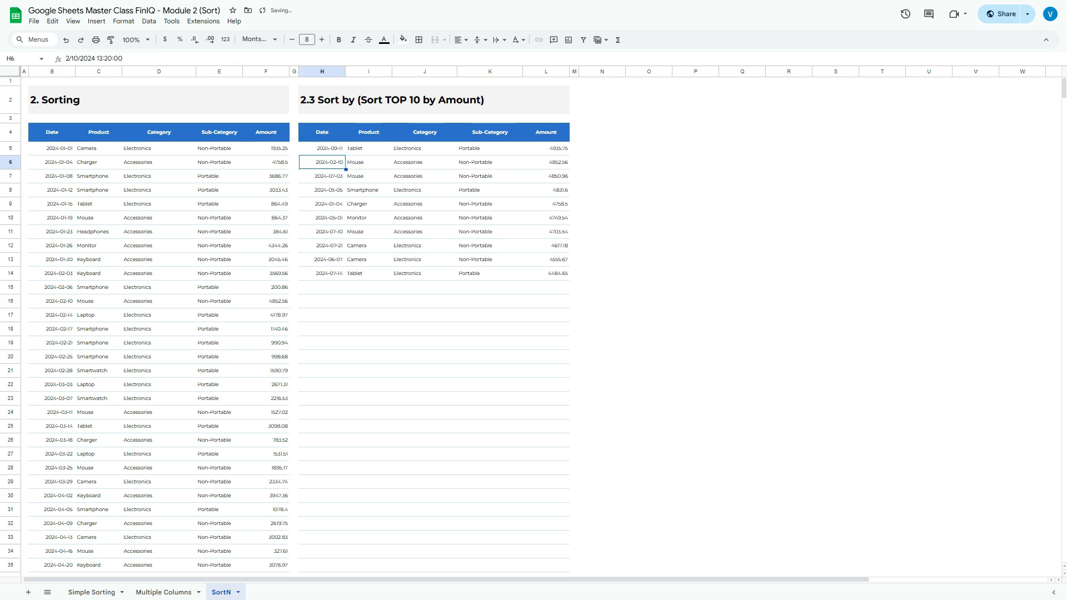
pyautogui.press('Up')
pyautogui.hotkey('shift', 'Right')
pyautogui.hotkey('shift', 'Right')
pyautogui.hotkey('shift', 'Right')
pyautogui.hotkey('shift', 'Right')
pyautogui.hotkey('shift', 'Down')
pyautogui.hotkey('shift', 'Down')
pyautogui.hotkey('shift', 'Down')
pyautogui.hotkey('shift', 'Down')
pyautogui.hotkey('shift', 'Down')
pyautogui.hotkey('shift', 'Down')
pyautogui.hotkey('shift', 'Down')
pyautogui.hotkey('shift', 'Down')
pyautogui.hotkey('shift', 'Down')
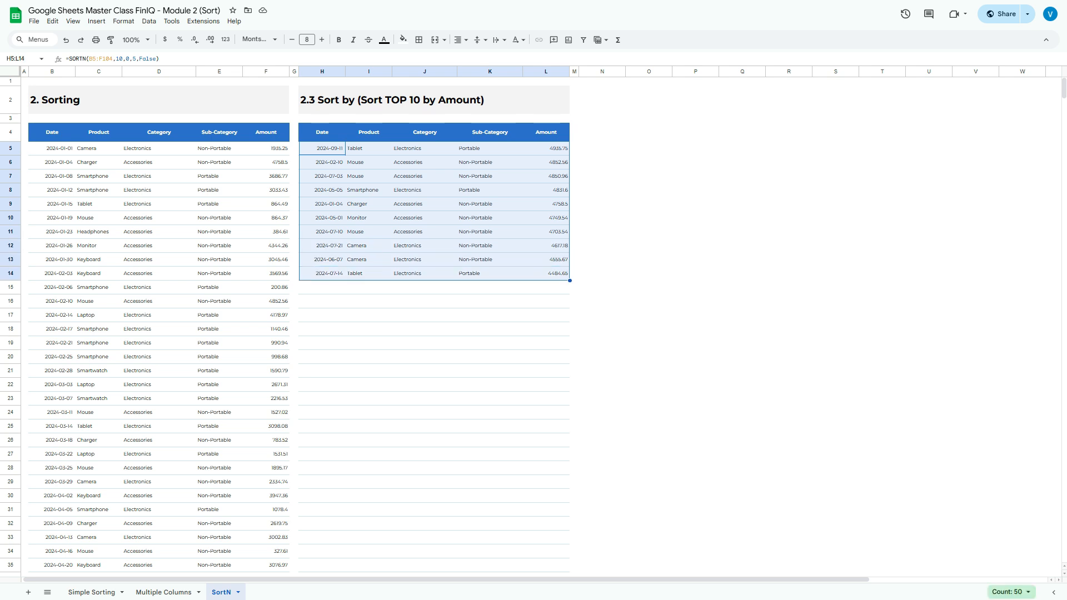
pyautogui.press('Left')
pyautogui.press('Left')
pyautogui.press('Right')
pyautogui.press('Right')
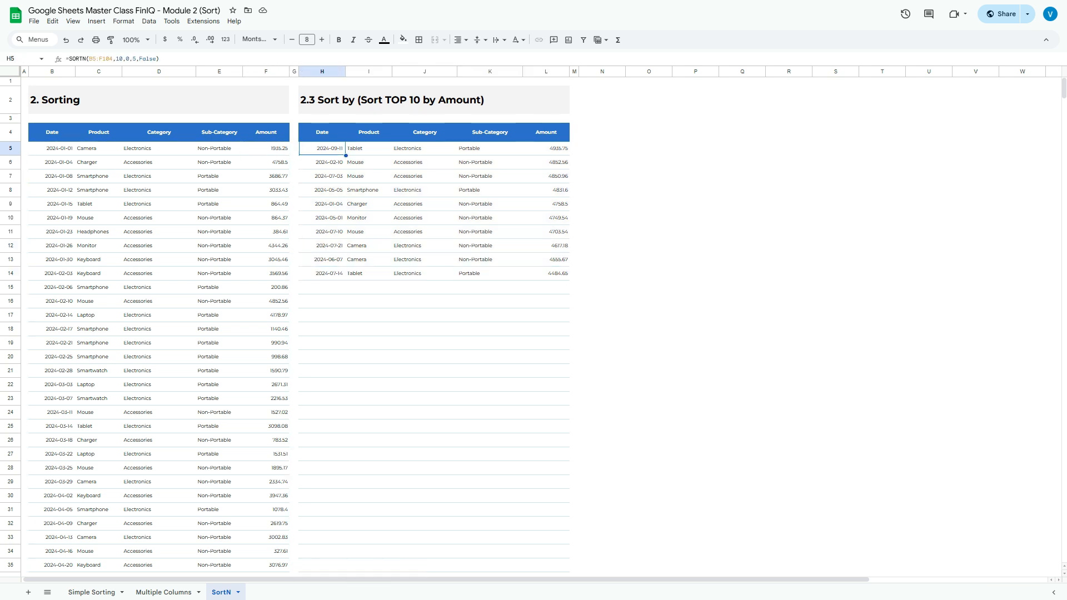
# Set the number of items in the H5 SORTN formula to 1
pyautogui.click(122, 58)
pyautogui.press('BackSpace')
pyautogui.press('Return')
pyautogui.press('Up')
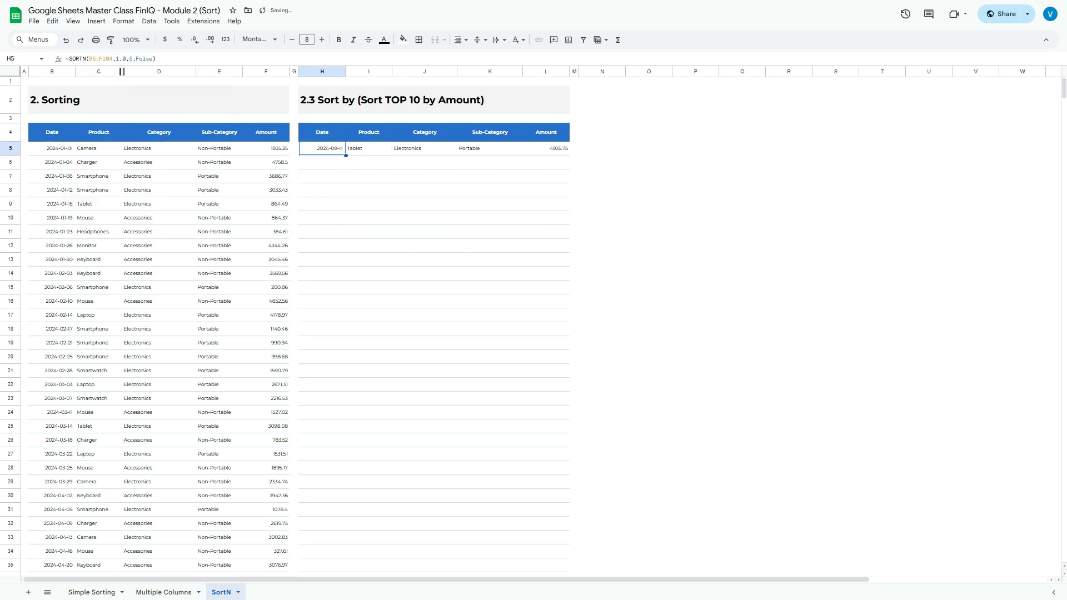
# Examine the returned row from Date to Amount and go back to cell H5
pyautogui.press('Right')
pyautogui.press('Right')
pyautogui.press('Right')
pyautogui.press('Right')
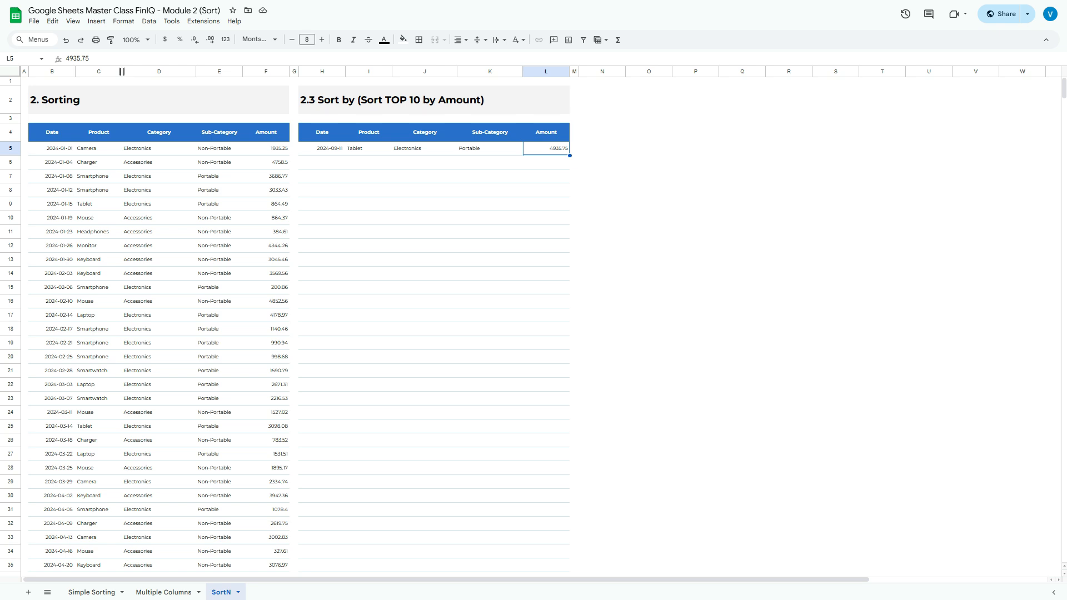
pyautogui.press('Left')
pyautogui.press('Left')
pyautogui.press('Left')
pyautogui.press('Left')
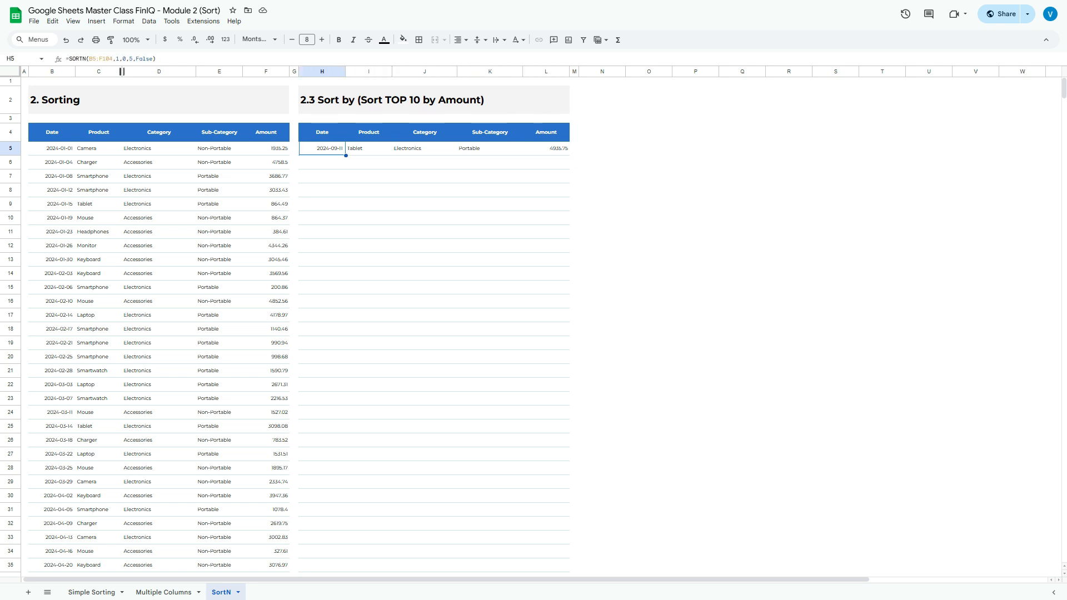
# Set the number of items in the H5 SORTN formula to 5
pyautogui.click(122, 59)
pyautogui.press('Left')
pyautogui.press('BackSpace')
pyautogui.write('5')
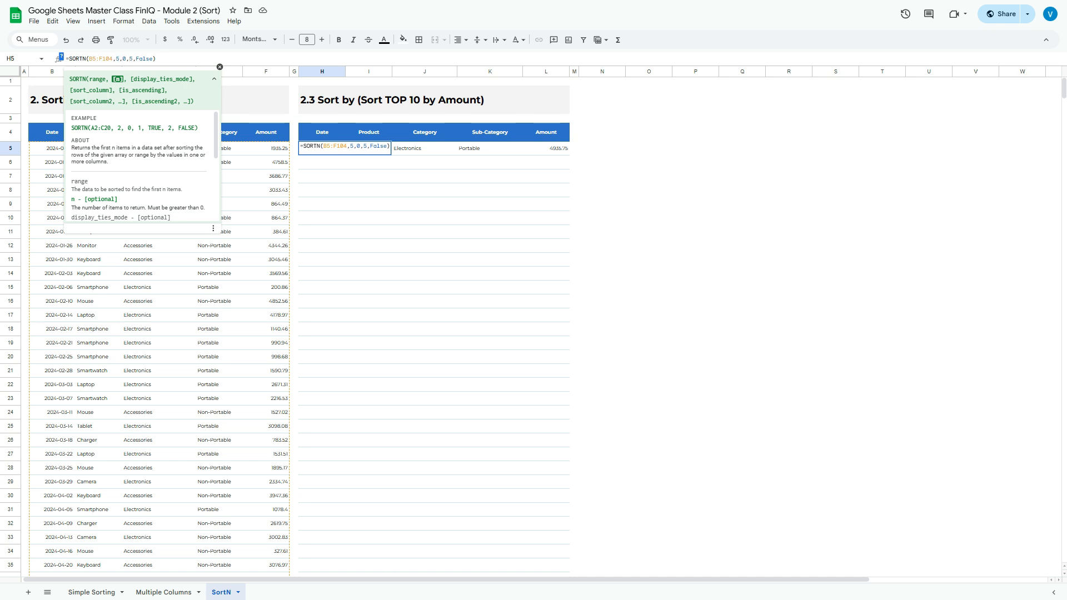
pyautogui.click(354, 147)
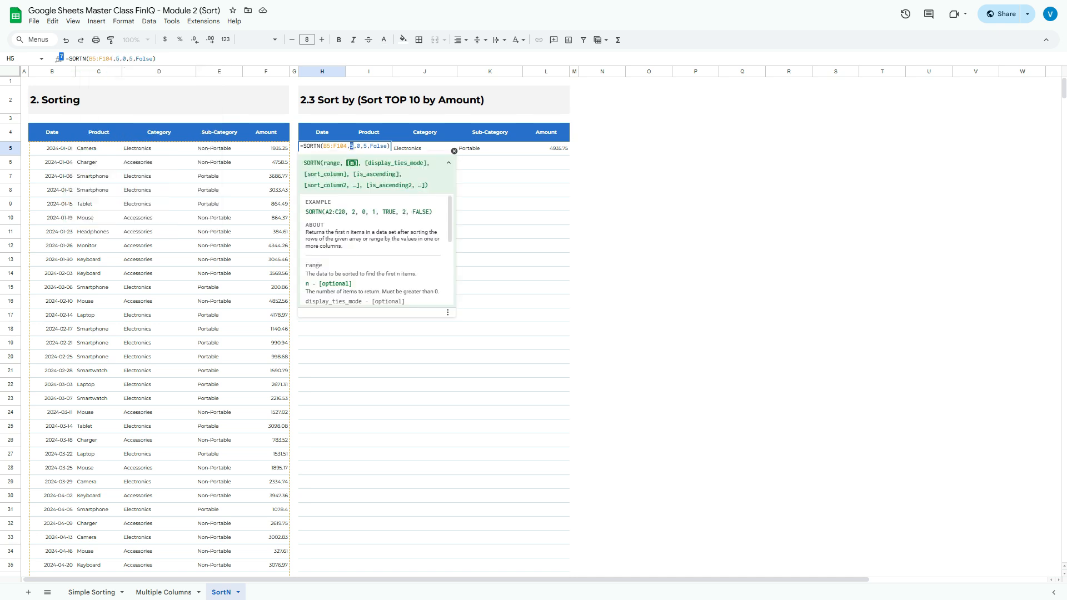
pyautogui.press('Return')
pyautogui.press('Up')
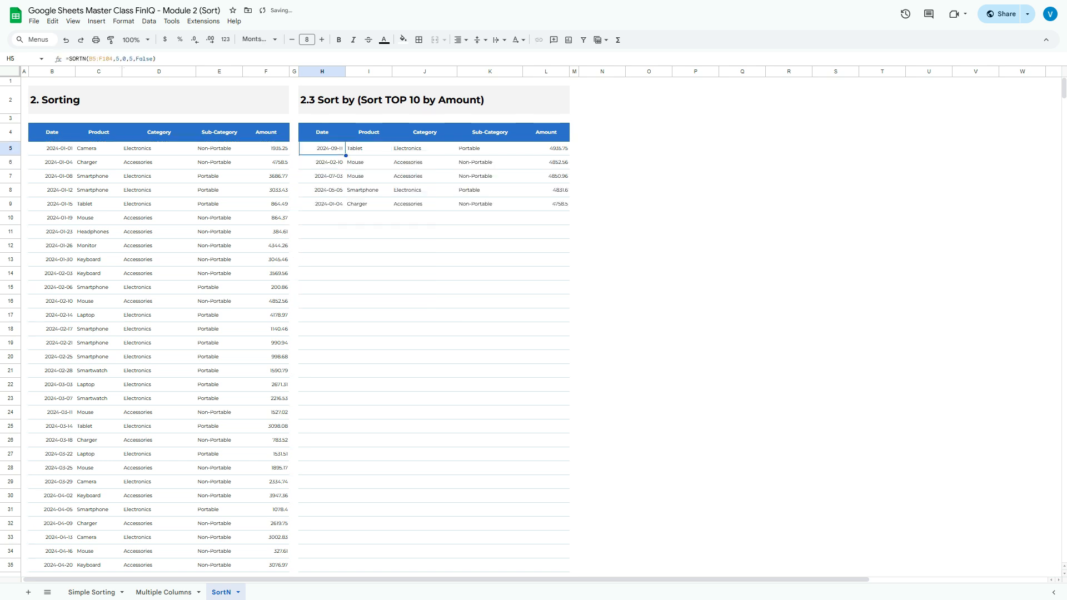
# Set the number of items in the H5 SORTN formula to 3
pyautogui.press('F2')
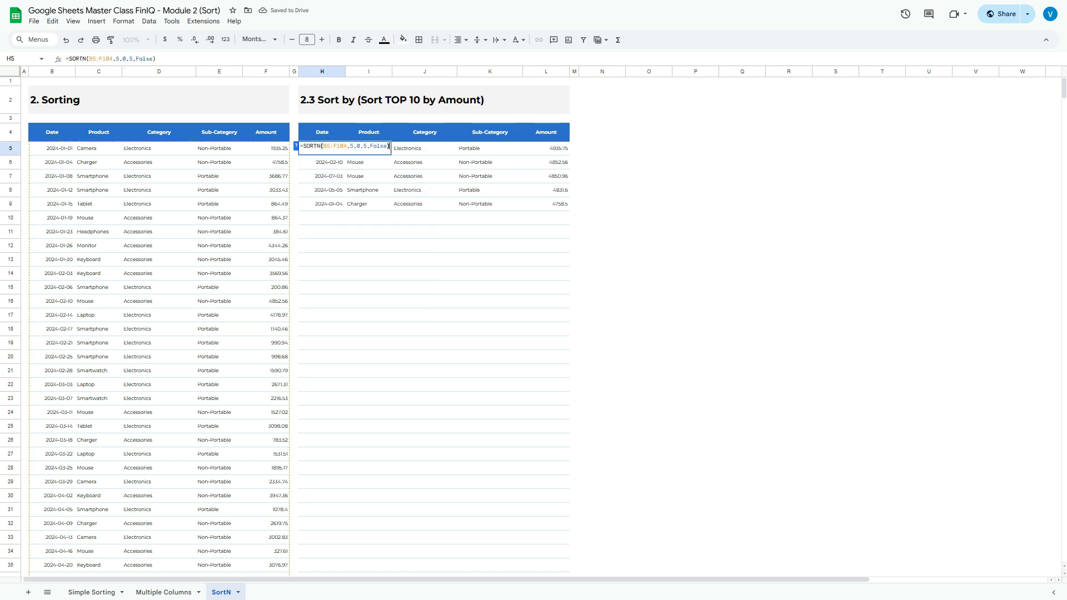
pyautogui.click(353, 146)
pyautogui.press('BackSpace')
pyautogui.write('3')
pyautogui.press('Return')
pyautogui.press('Up')
# Set the is_ascending argument of the H5 SORTN formula to True to list the lowest amounts
pyautogui.press('F2')
pyautogui.press('BackSpace')
pyautogui.press('BackSpace')
pyautogui.press('BackSpace')
pyautogui.press('BackSpace')
pyautogui.press('BackSpace')
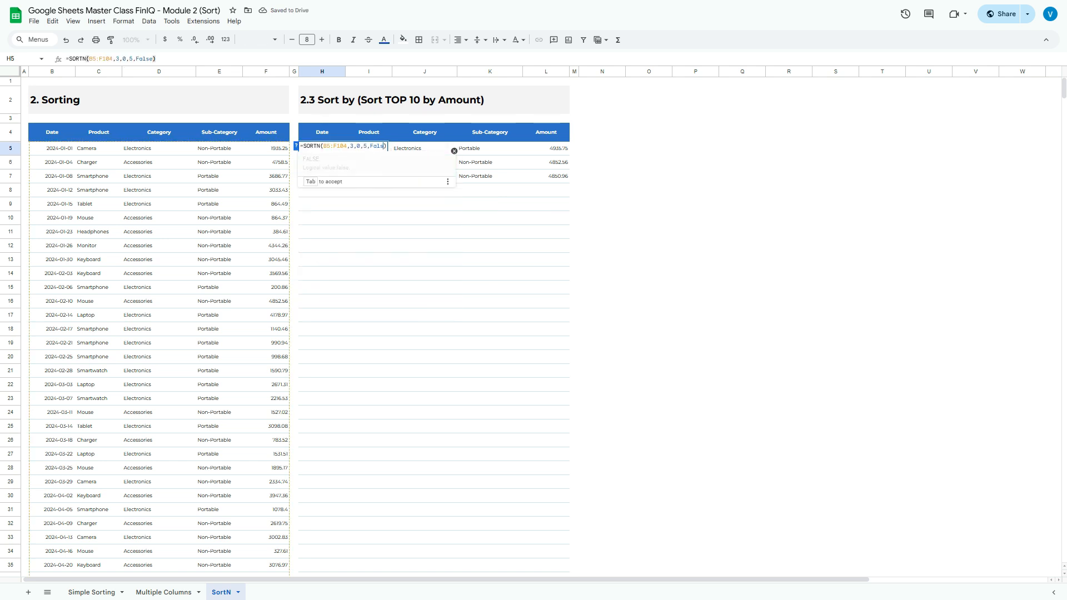
pyautogui.write('True')
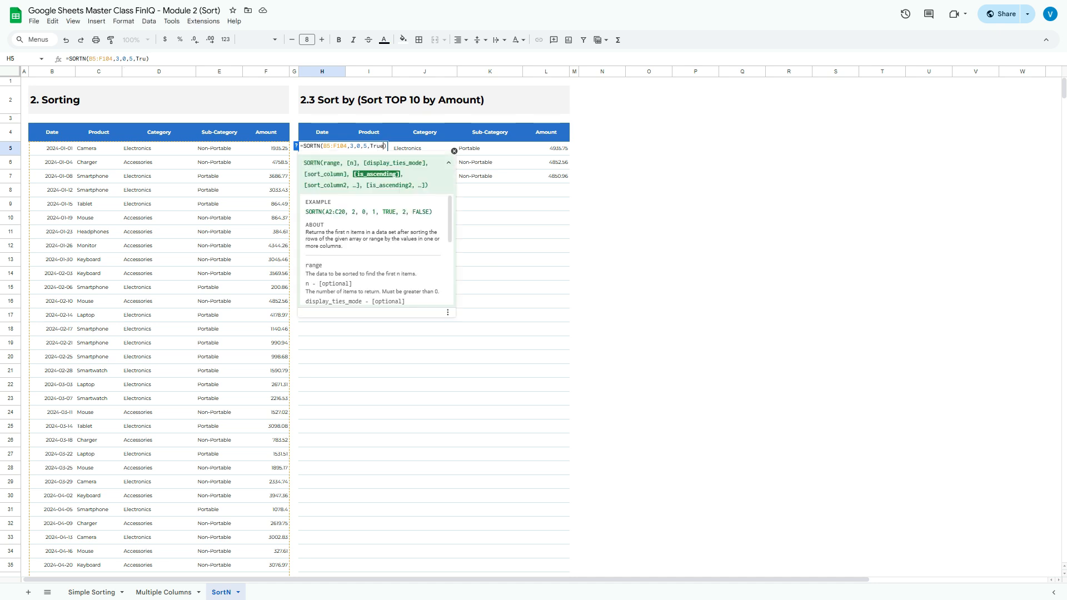
pyautogui.press('Return')
pyautogui.press('Up')
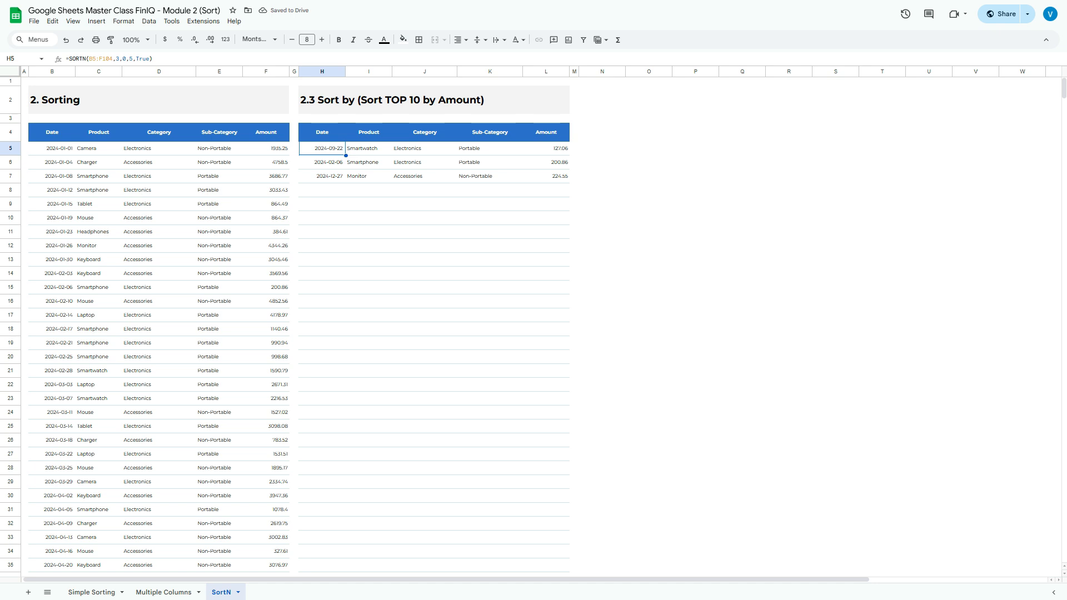
# Set the number of items in the H5 SORTN formula to 10
pyautogui.press('F2')
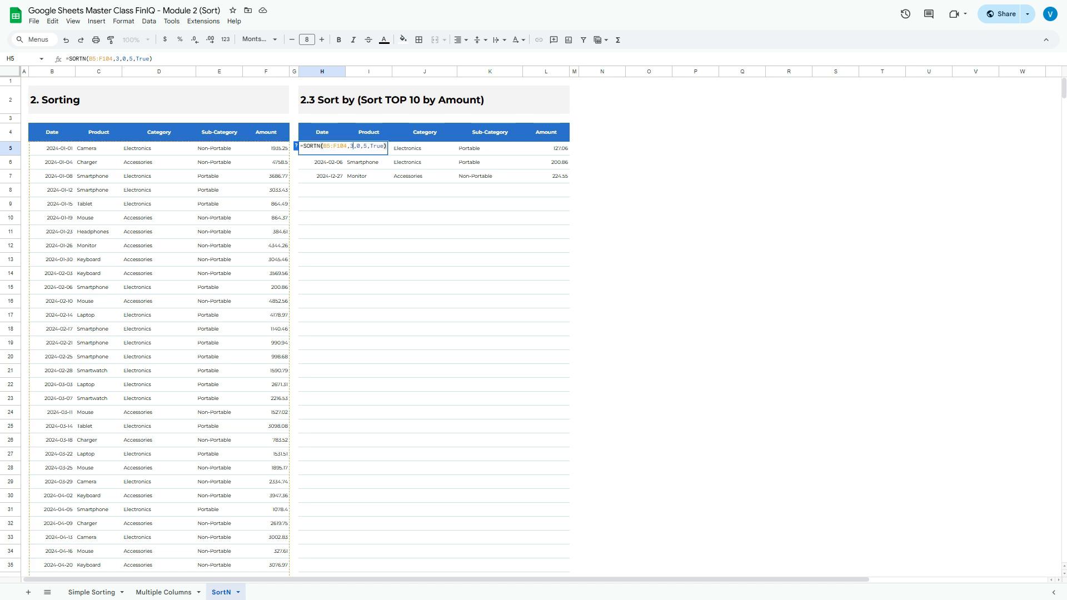
pyautogui.click(353, 146)
pyautogui.press('BackSpace')
pyautogui.write('10')
# Set the is_ascending argument of the H5 SORTN formula to False to list the highest amounts first
pyautogui.press('Right')
pyautogui.press('Right')
pyautogui.press('Right')
pyautogui.press('Right')
pyautogui.press('Right')
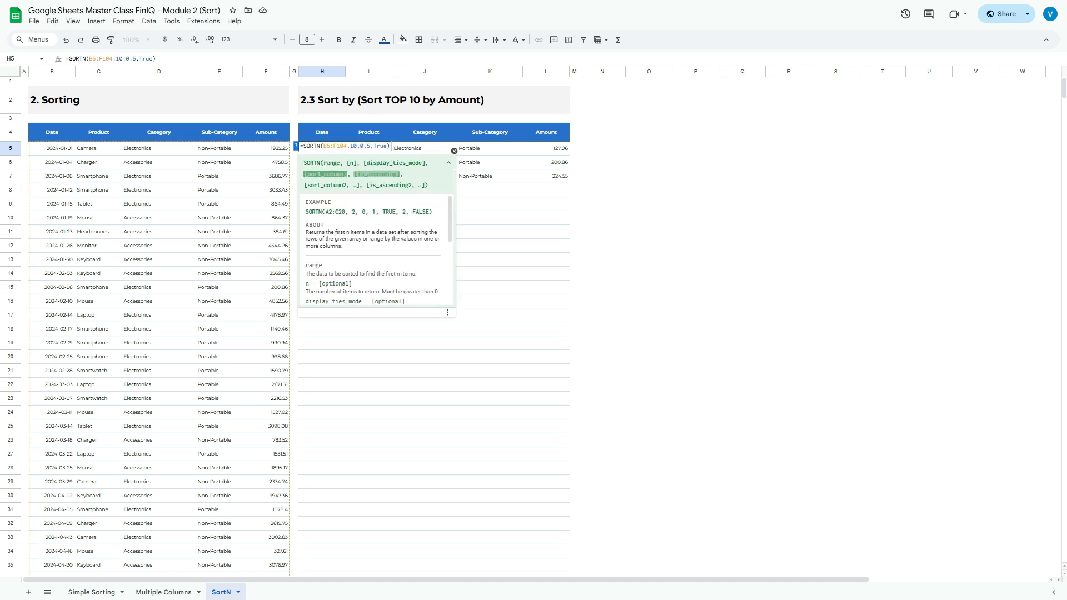
pyautogui.press('Delete')
pyautogui.press('Delete')
pyautogui.press('Delete')
pyautogui.press('Delete')
pyautogui.write('False')
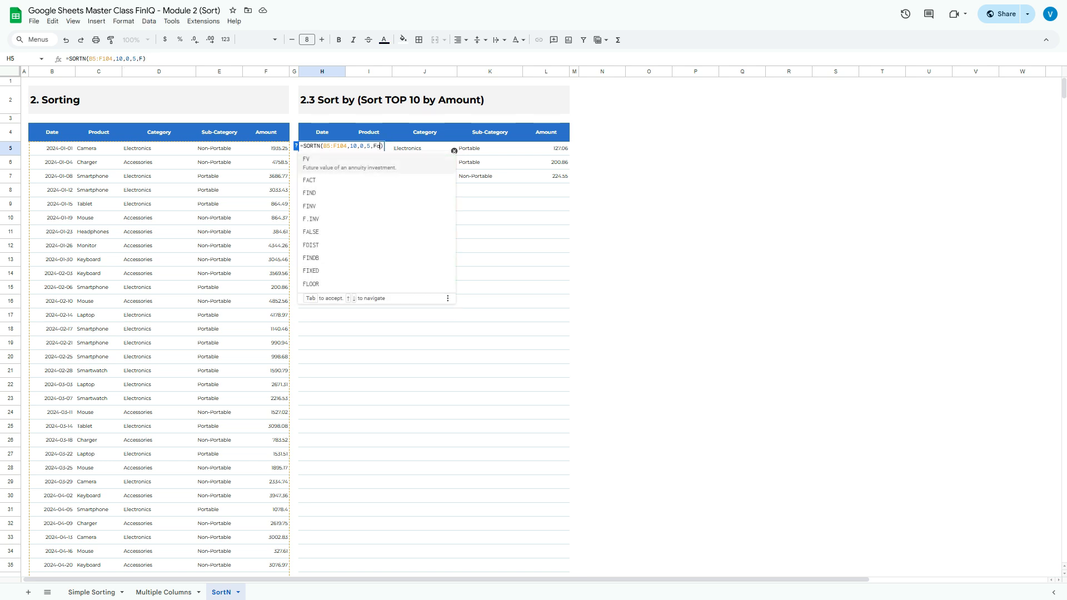
pyautogui.press('Return')
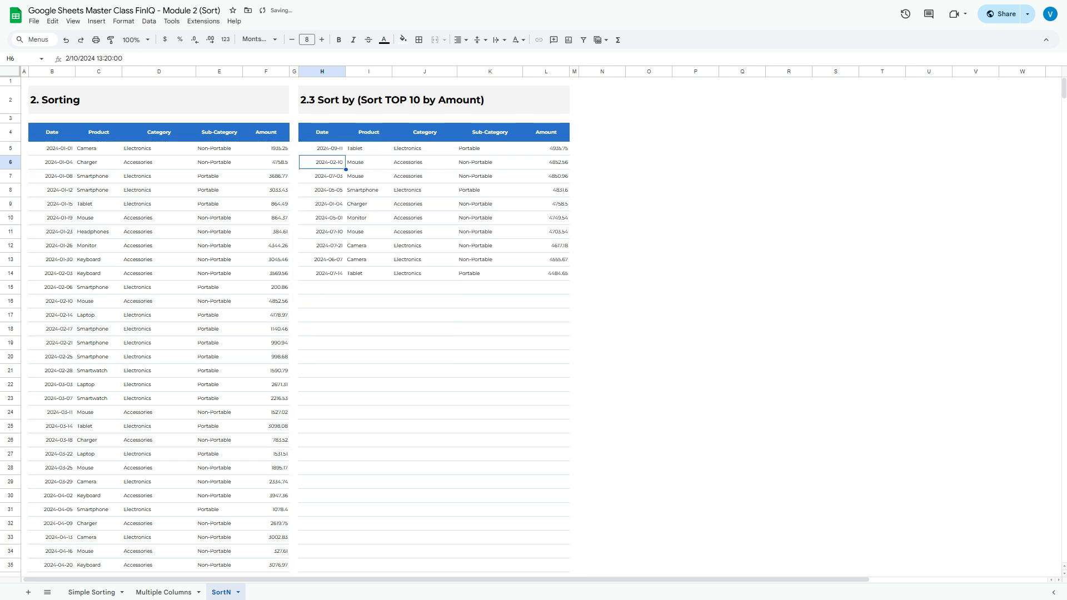
# Examine the first returned row of the sorted list, checking cells H5 to L5 from Date to Amount
pyautogui.press('Right')
pyautogui.press('Up')
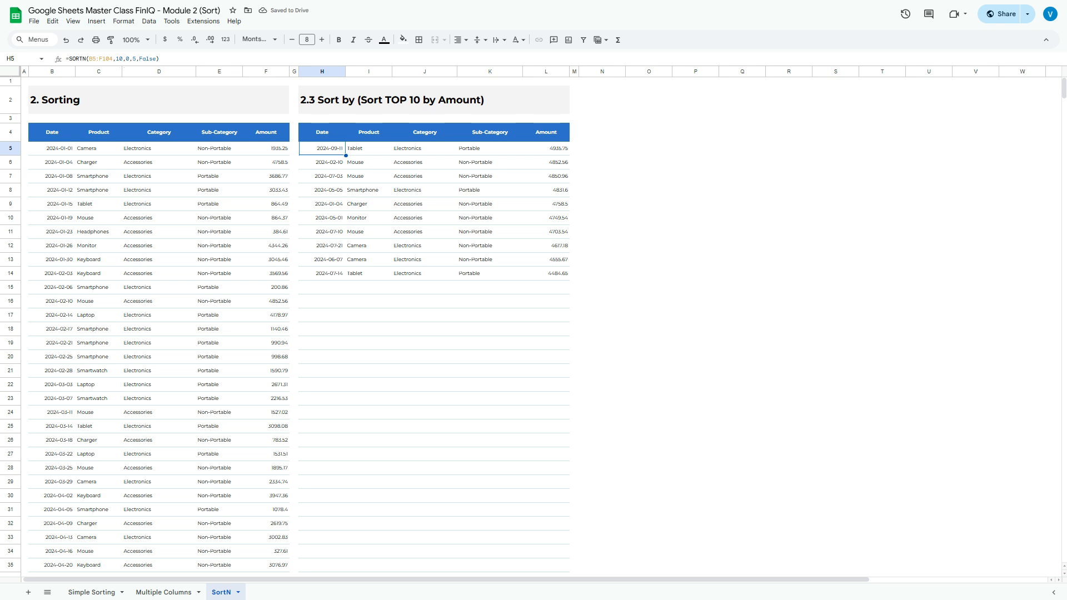
pyautogui.click(369, 148)
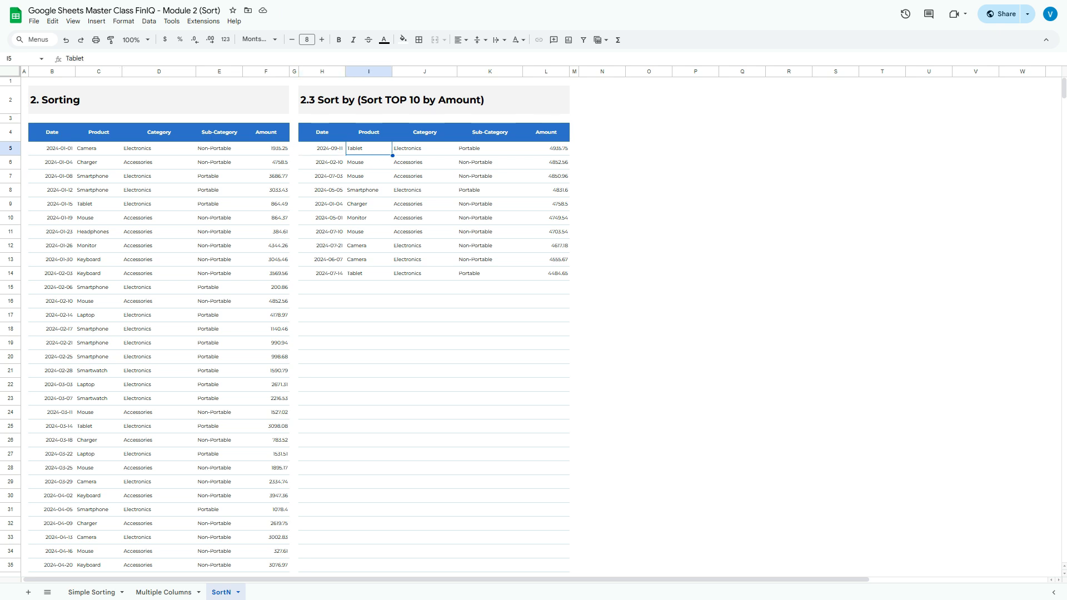
pyautogui.click(322, 149)
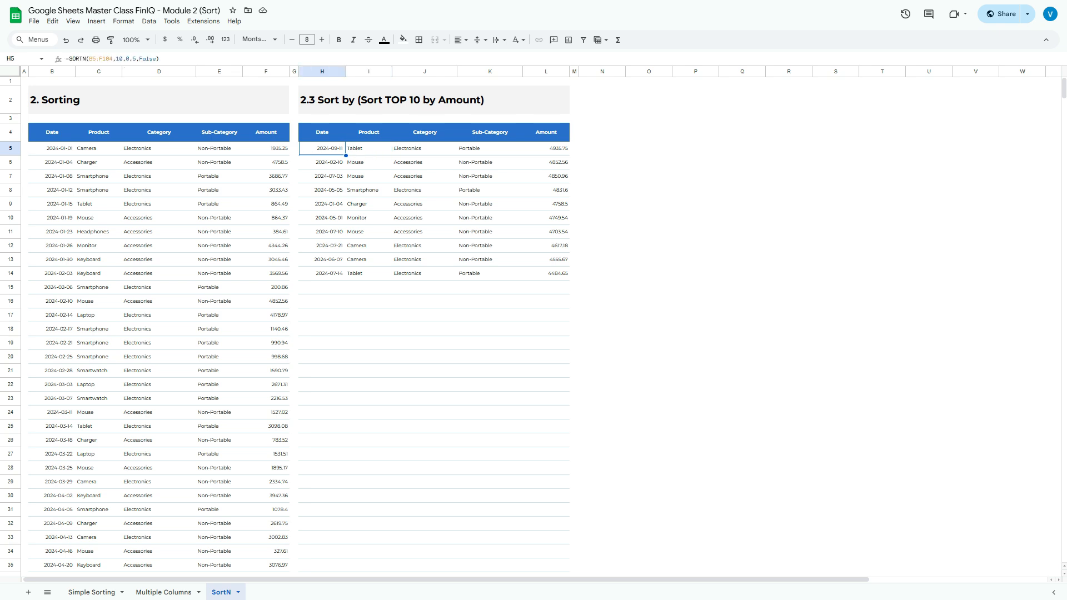
pyautogui.click(368, 149)
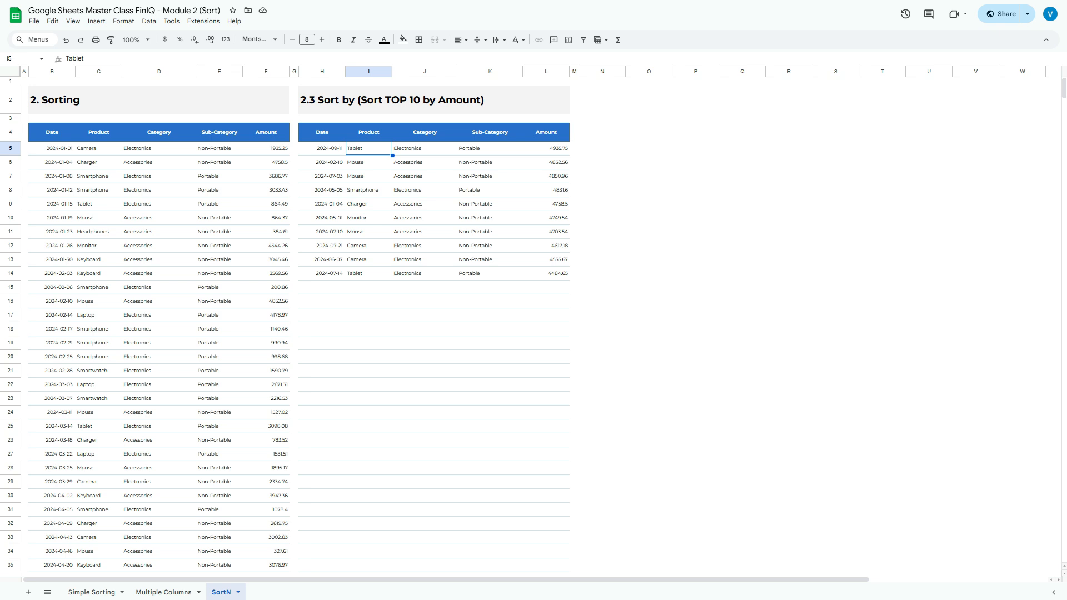
pyautogui.press('Right')
pyautogui.press('Right')
pyautogui.press('Right')
pyautogui.press('Left')
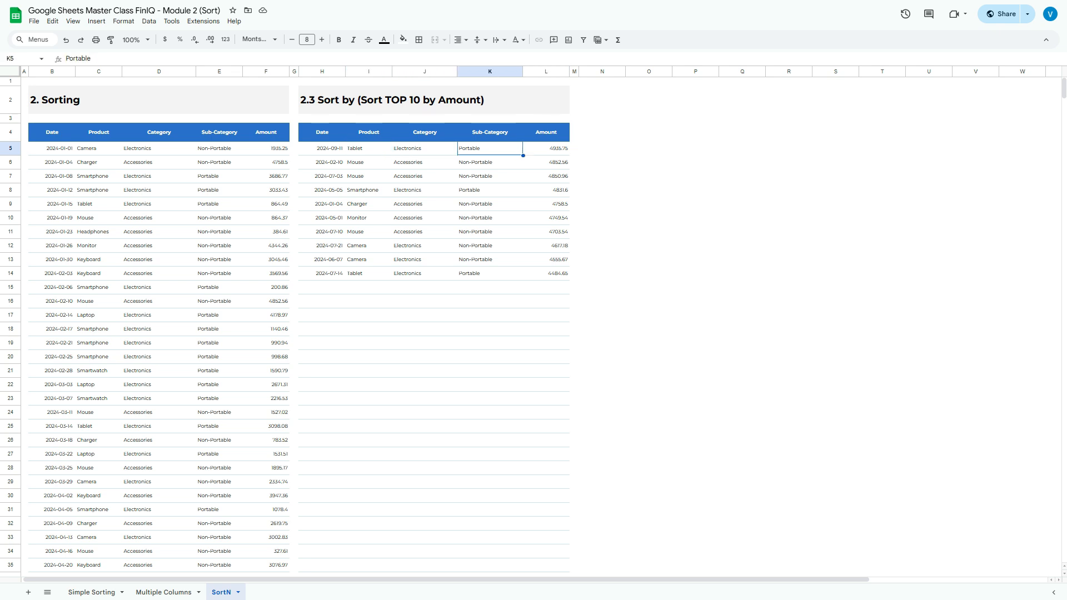
pyautogui.press('Left')
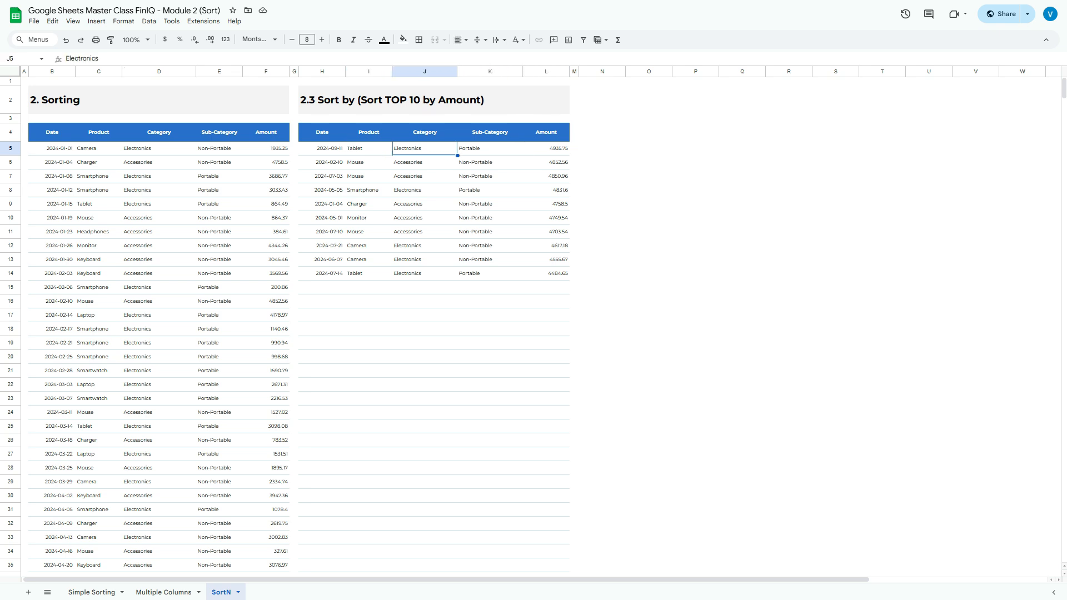